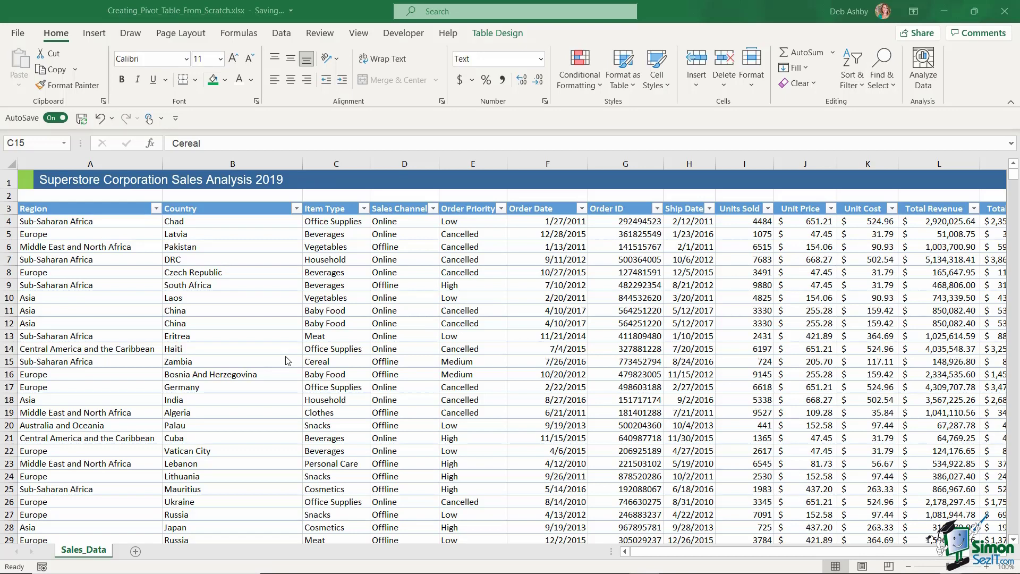
Select a cell in the Sales_Data table and bring up the Insert ribbon's PivotTable options.
{"action": "left_click", "coordinate": [325, 285]}
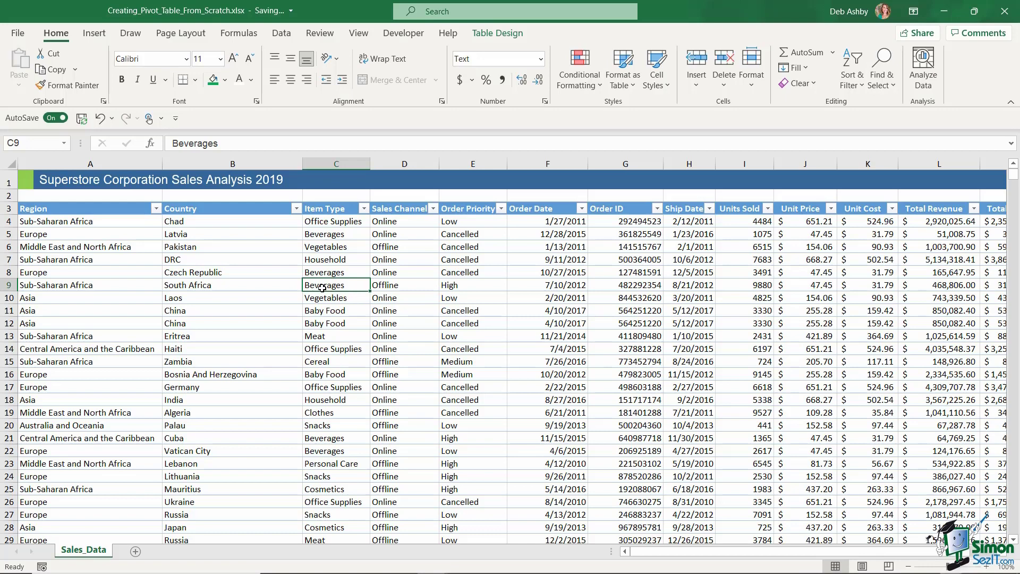
{"action": "left_click", "coordinate": [91, 34]}
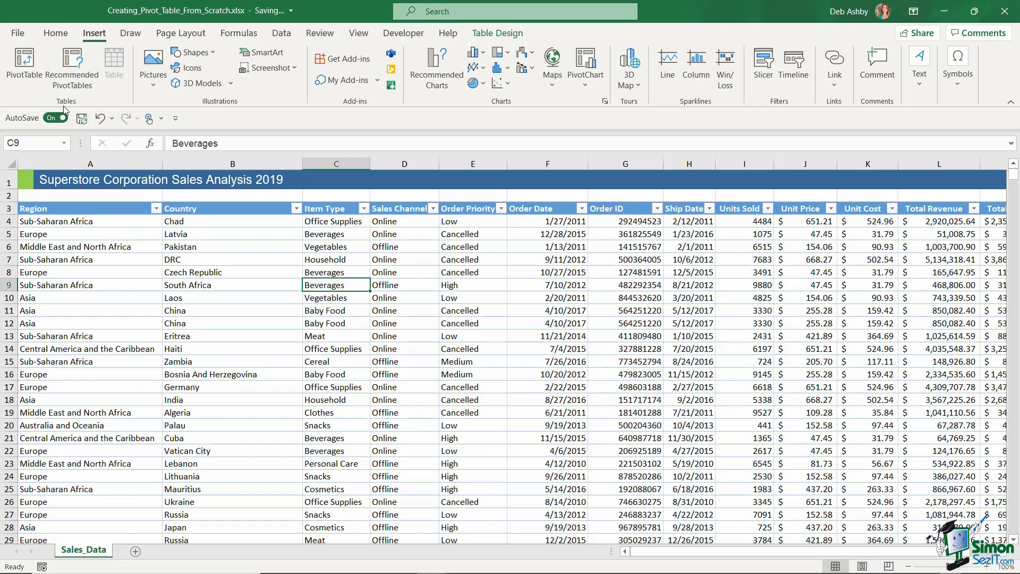
{"action": "left_click", "coordinate": [24, 78]}
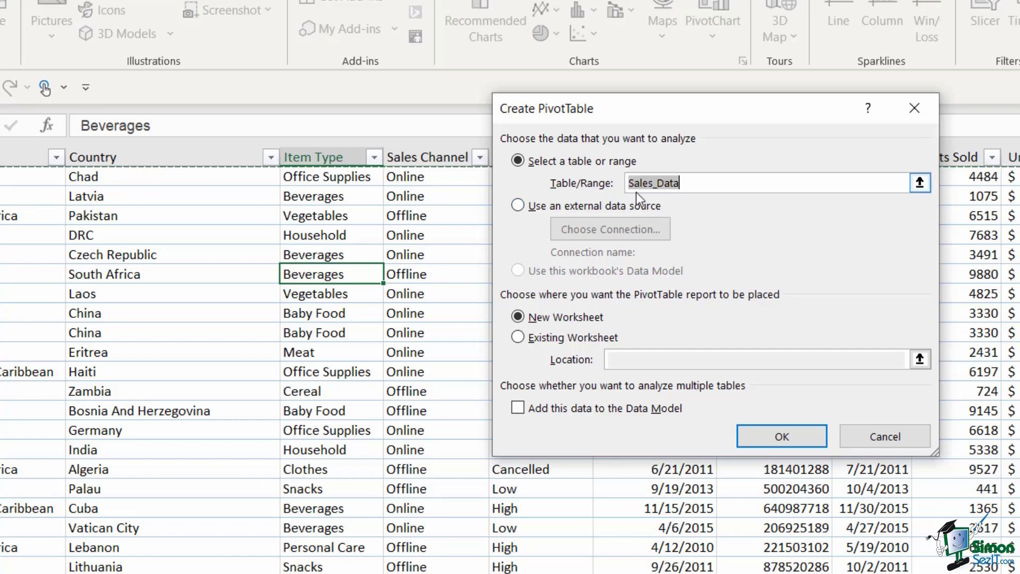
{"action": "left_click", "coordinate": [688, 185]}
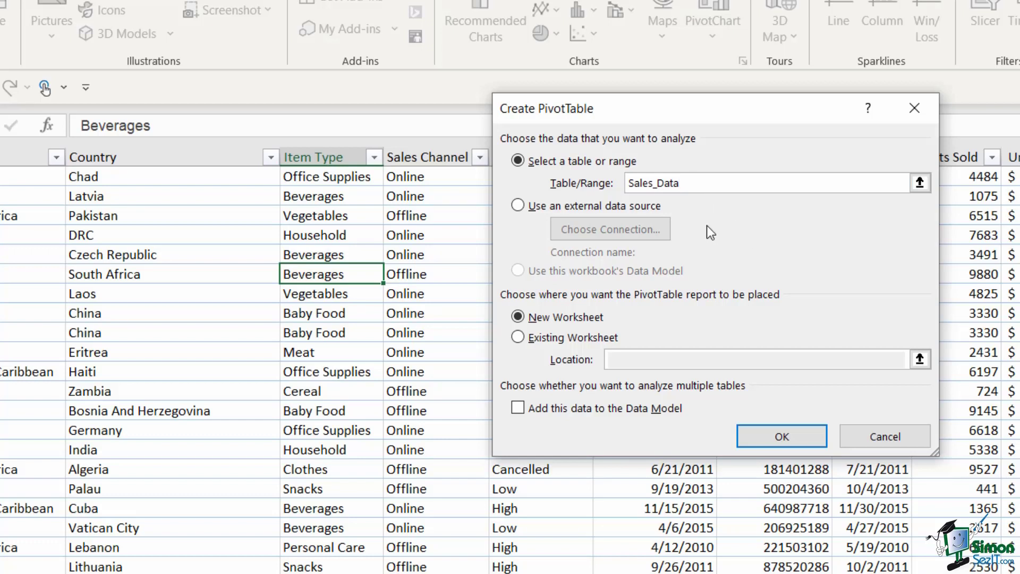
Switch the PivotTable source to an external data source, browsing existing connections without choosing one.
{"action": "left_click", "coordinate": [521, 207]}
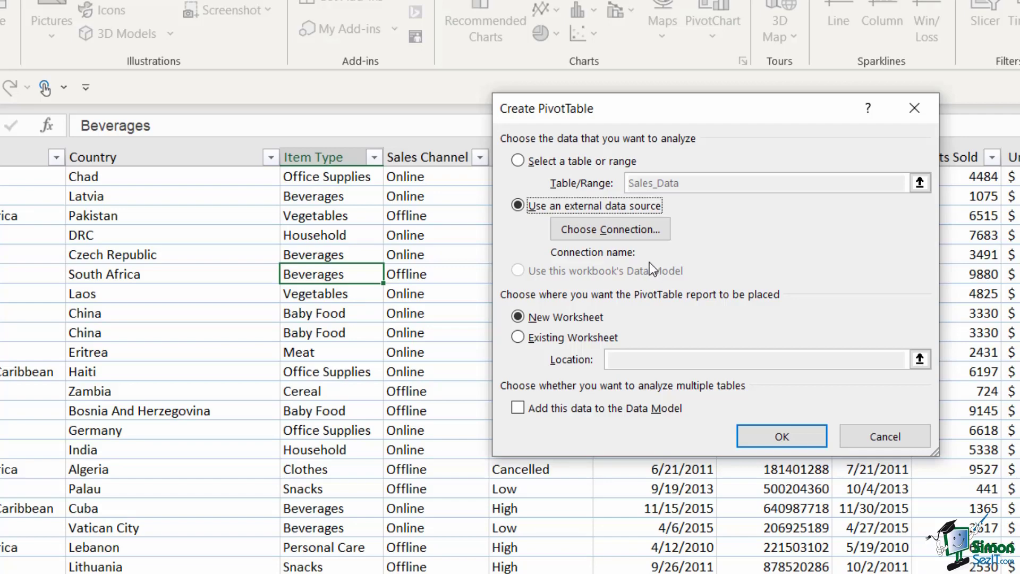
{"action": "left_click", "coordinate": [599, 231]}
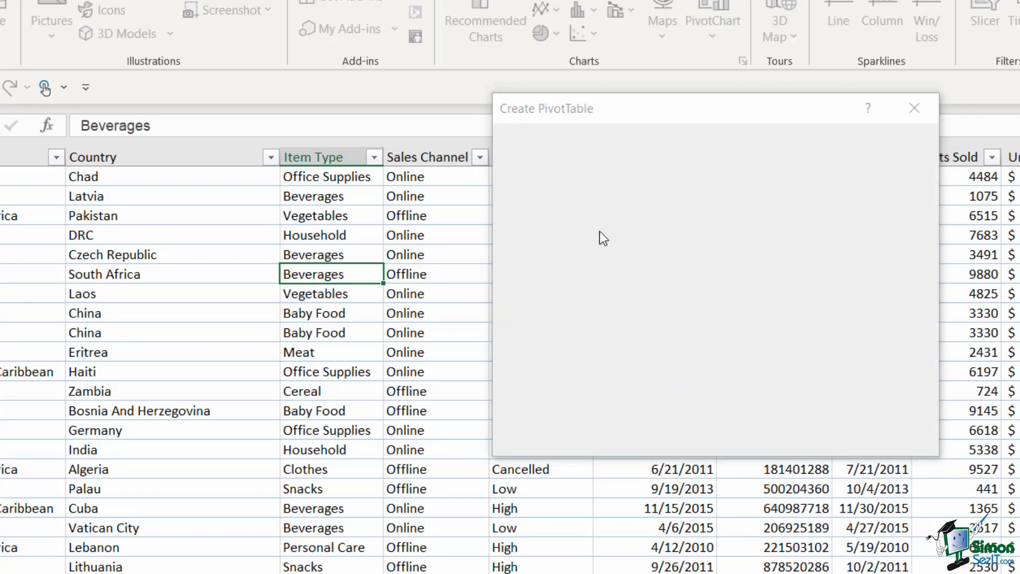
{"action": "left_click", "coordinate": [536, 504]}
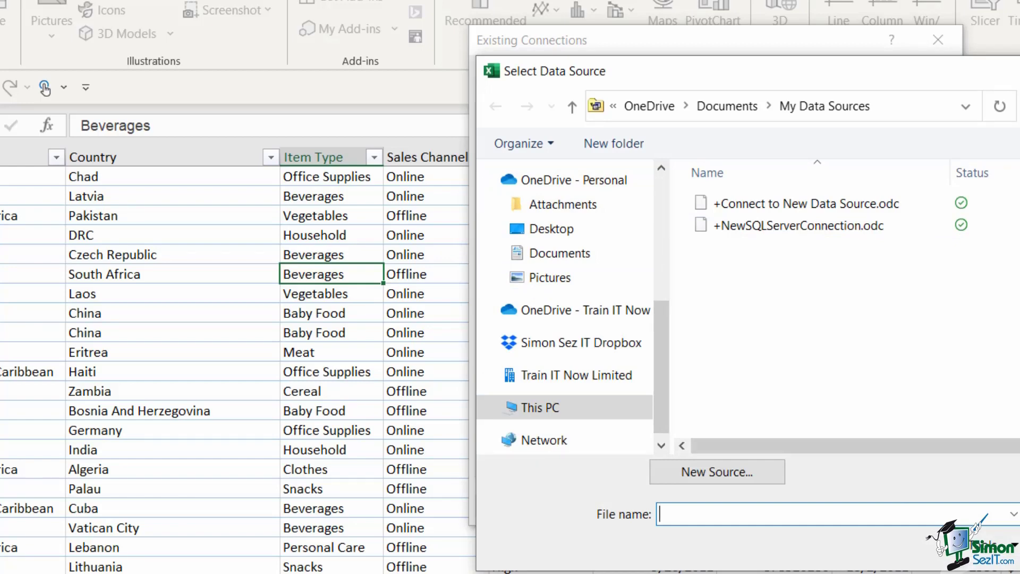
{"action": "key", "text": "Escape"}
{"action": "left_click", "coordinate": [919, 506]}
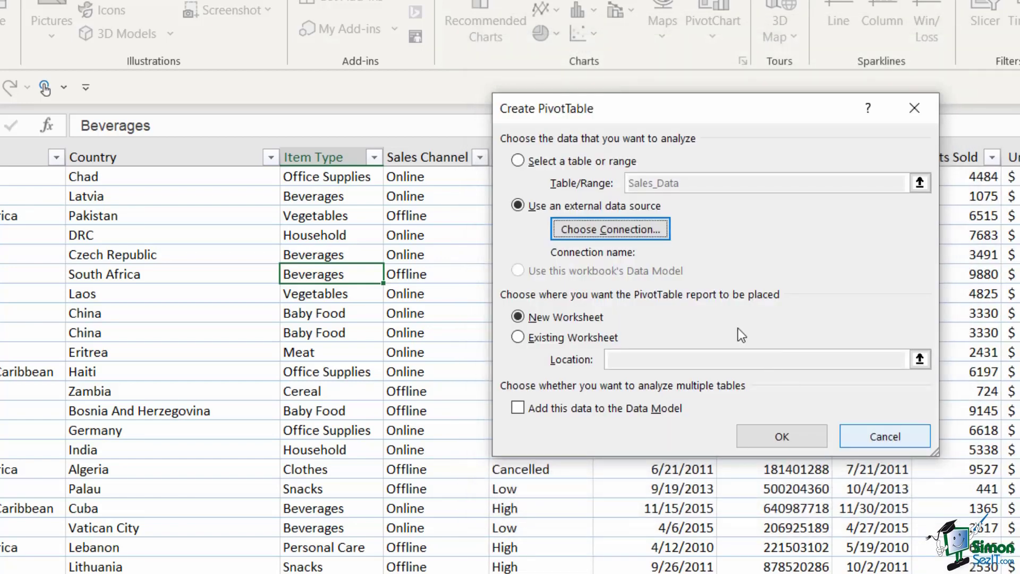
Set the source back to the Sales_Data table and the location to existing worksheet 'Sales_Data!'.
{"action": "left_click", "coordinate": [517, 161]}
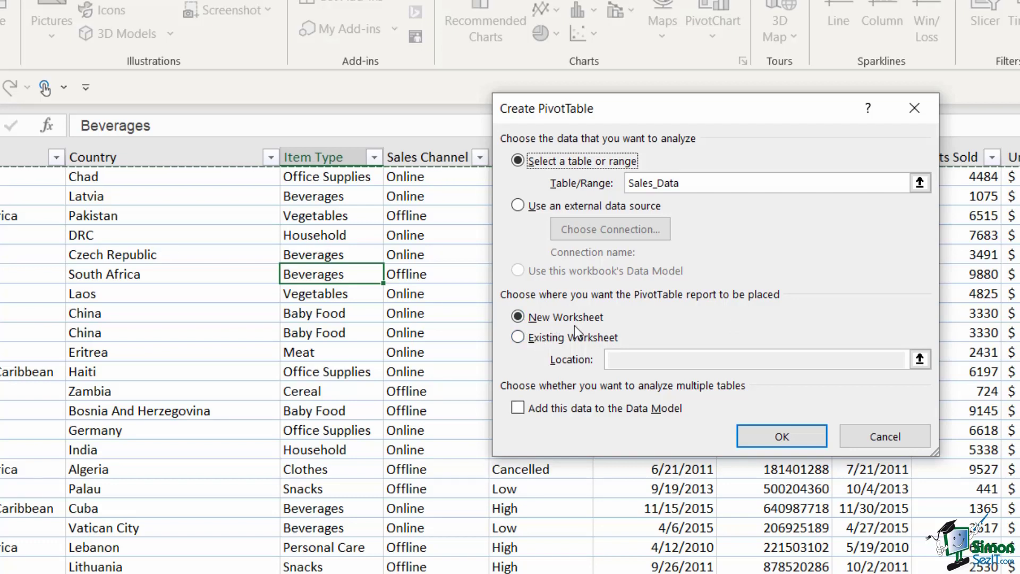
{"action": "left_click", "coordinate": [518, 337]}
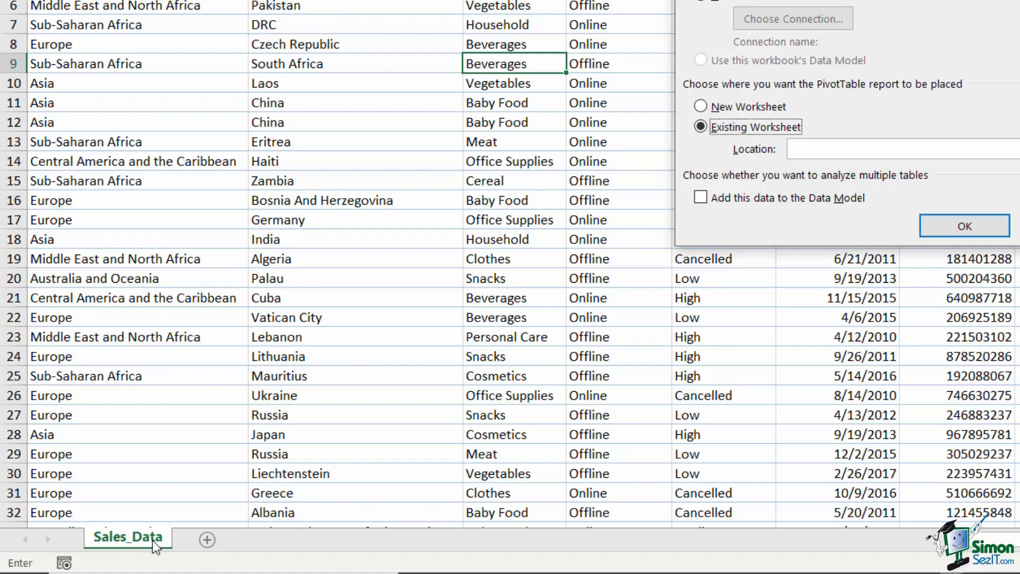
{"action": "key", "text": "Tab"}
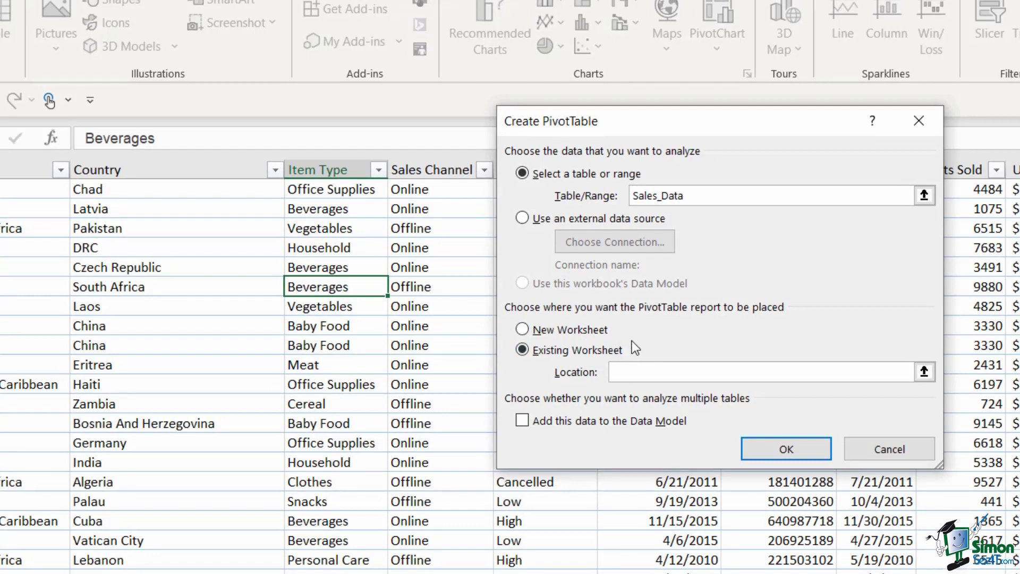
{"action": "type", "text": "Sales_Data!"}
Erase the 'Sales_Data!' location entry and choose New Worksheet as the destination.
{"action": "left_click", "coordinate": [594, 375]}
{"action": "key", "text": "BackSpace"}
{"action": "left_click", "coordinate": [522, 329]}
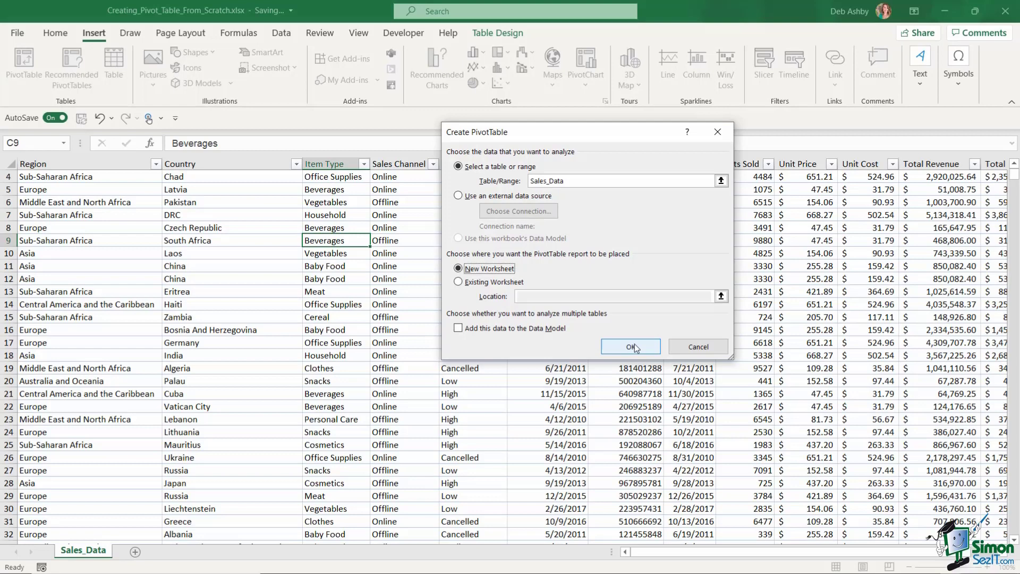
Create the blank PivotTable on Sheet5 and move that sheet after Sales_Data.
{"action": "left_click", "coordinate": [631, 346]}
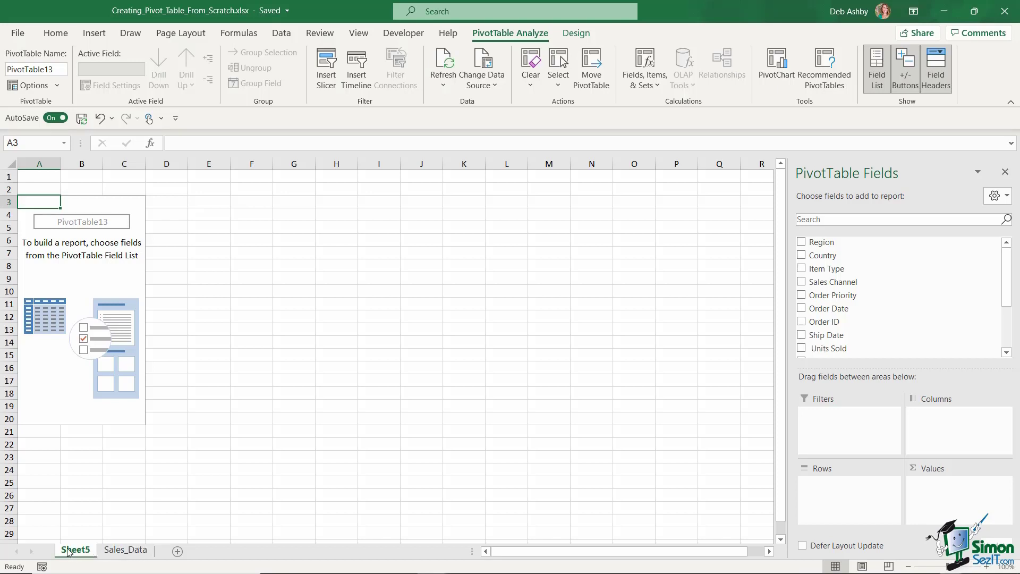
{"action": "left_click_drag", "start_coordinate": [67, 551], "coordinate": [163, 554]}
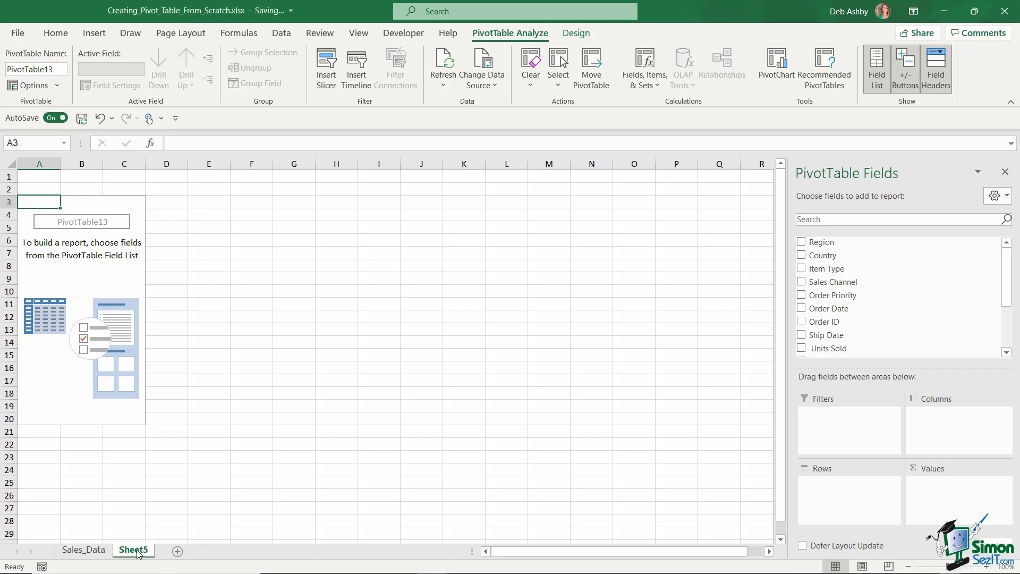
Rename Sheet5 to 'Pivot_Table'.
{"action": "right_click", "coordinate": [138, 553]}
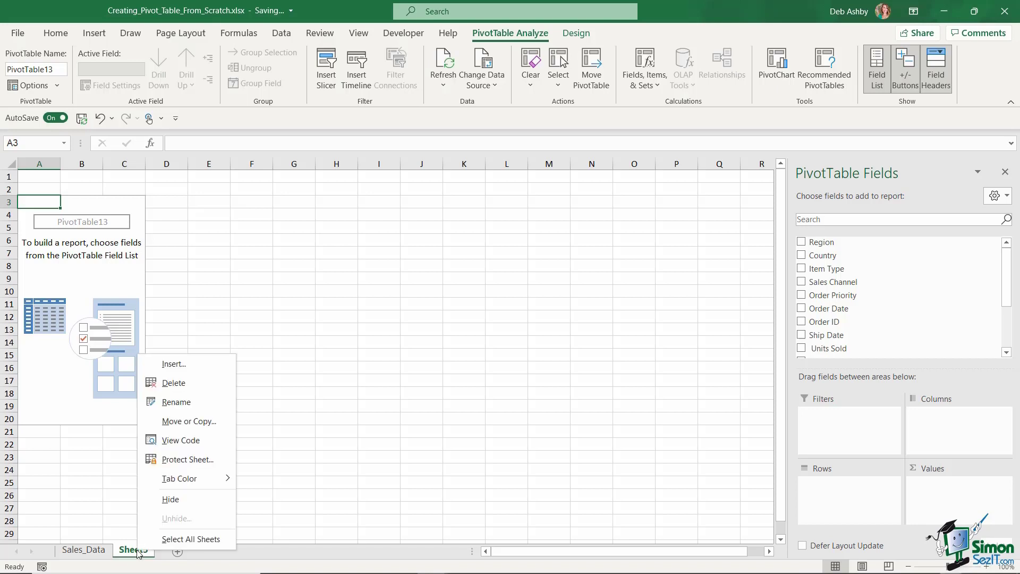
{"action": "left_click", "coordinate": [159, 402]}
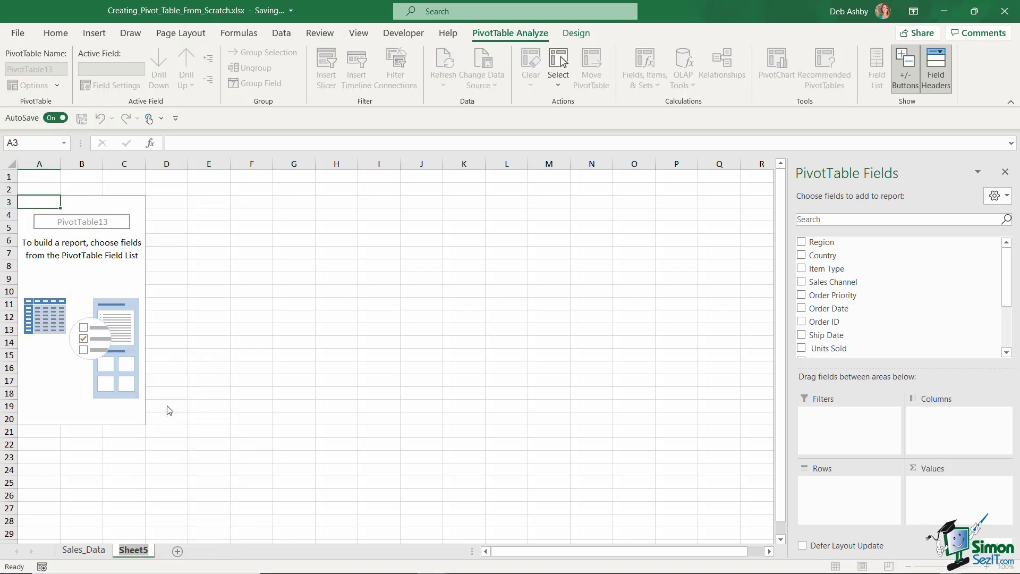
{"action": "type", "text": "Pivot"}
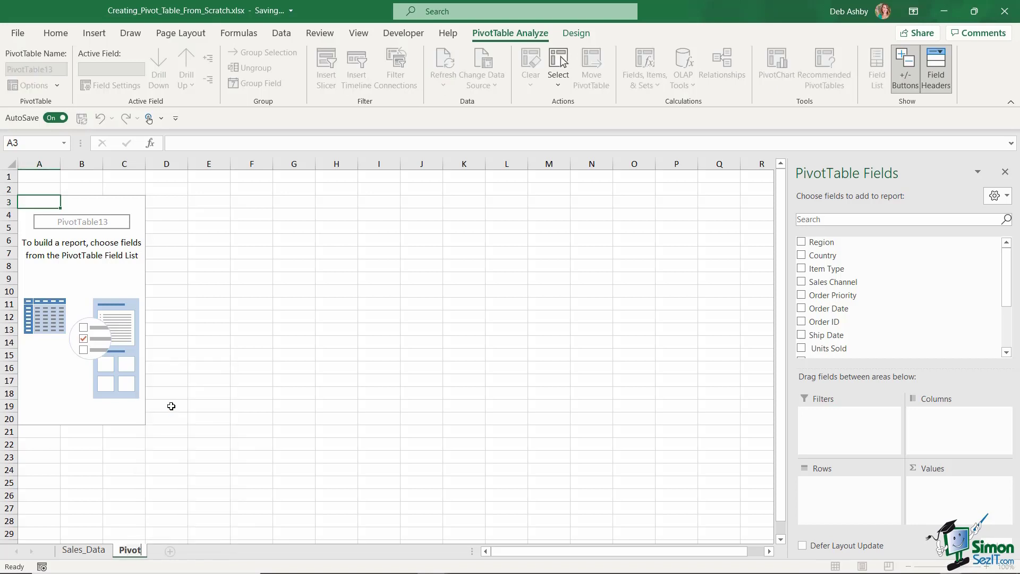
{"action": "type", "text": "_Table"}
{"action": "key", "text": "Return"}
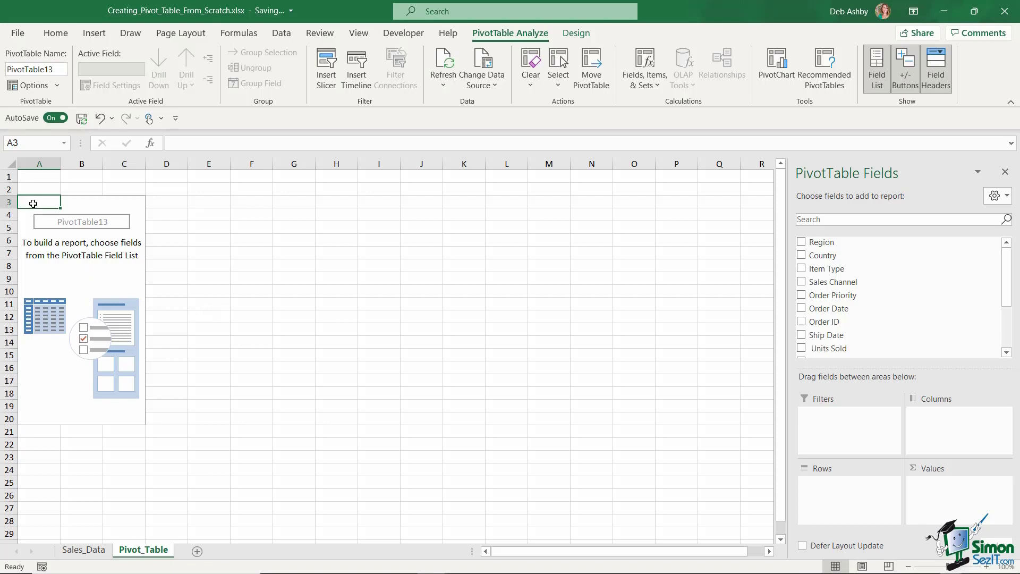
{"action": "left_click_drag", "start_coordinate": [37, 201], "coordinate": [128, 420]}
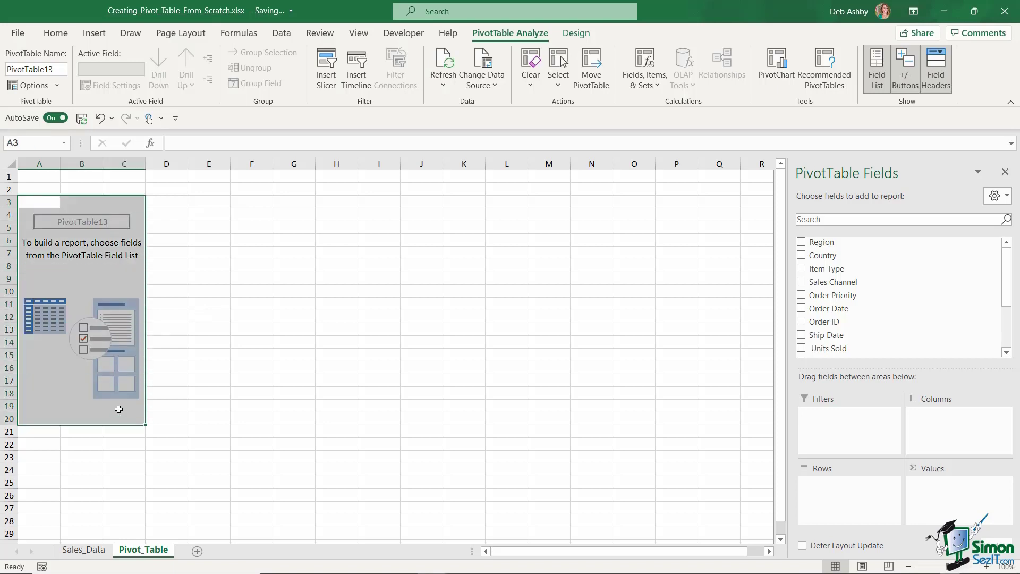
{"action": "left_click", "coordinate": [101, 265]}
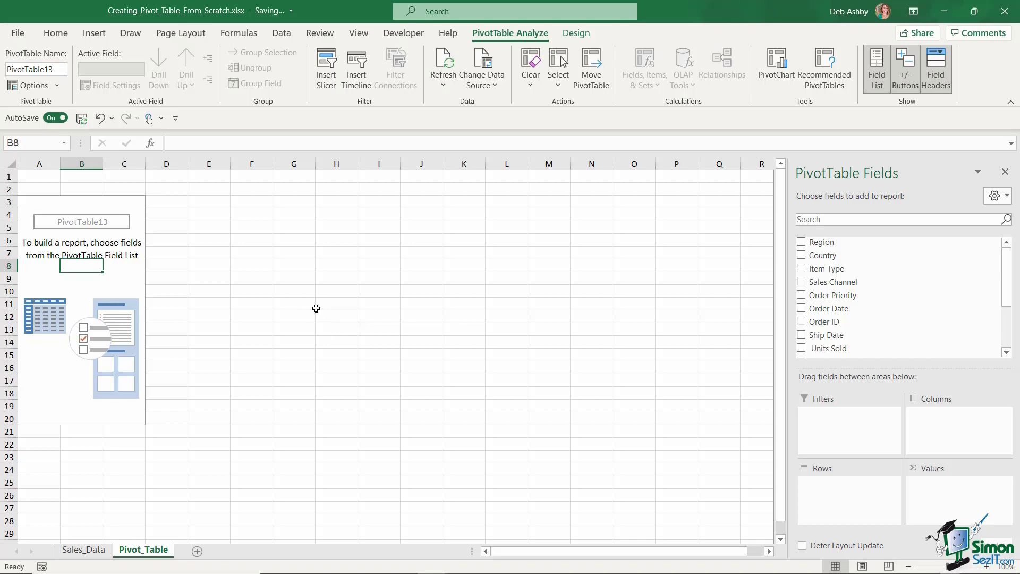
Delete the Pivot_Table worksheet.
{"action": "right_click", "coordinate": [146, 553]}
{"action": "left_click", "coordinate": [213, 385]}
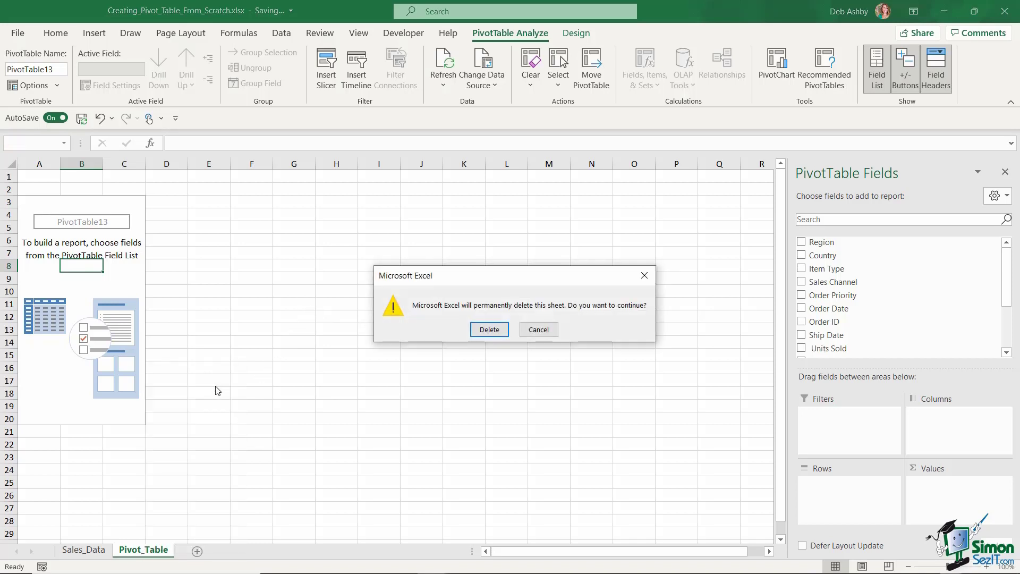
{"action": "left_click", "coordinate": [488, 330]}
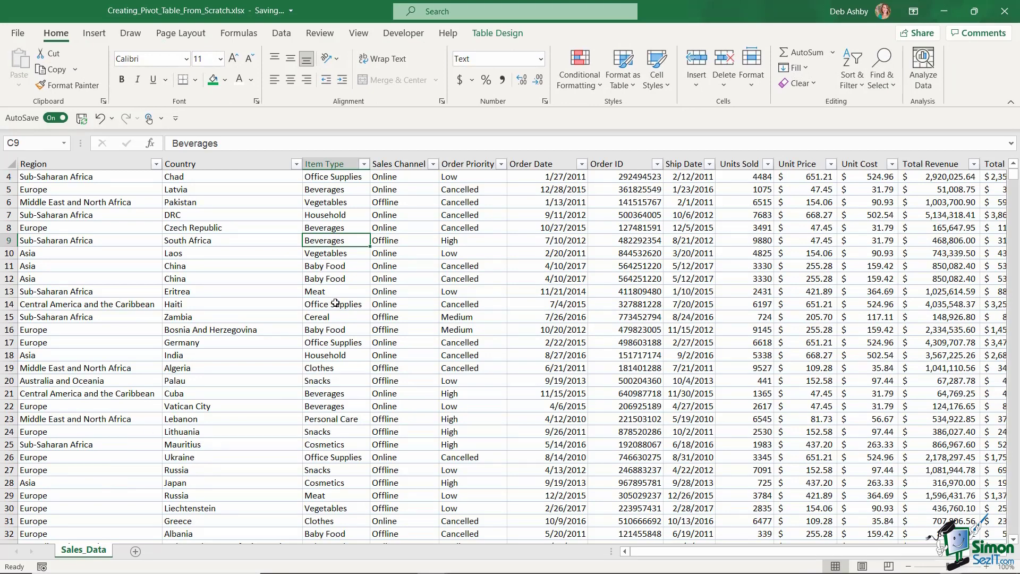
Summarize the Sales_Data table with a PivotTable from Table Design, placed on new Sheet6.
{"action": "left_click", "coordinate": [334, 303]}
{"action": "scroll", "coordinate": [400, 296], "scroll_direction": "up", "scroll_amount": 1}
{"action": "left_click", "coordinate": [361, 309]}
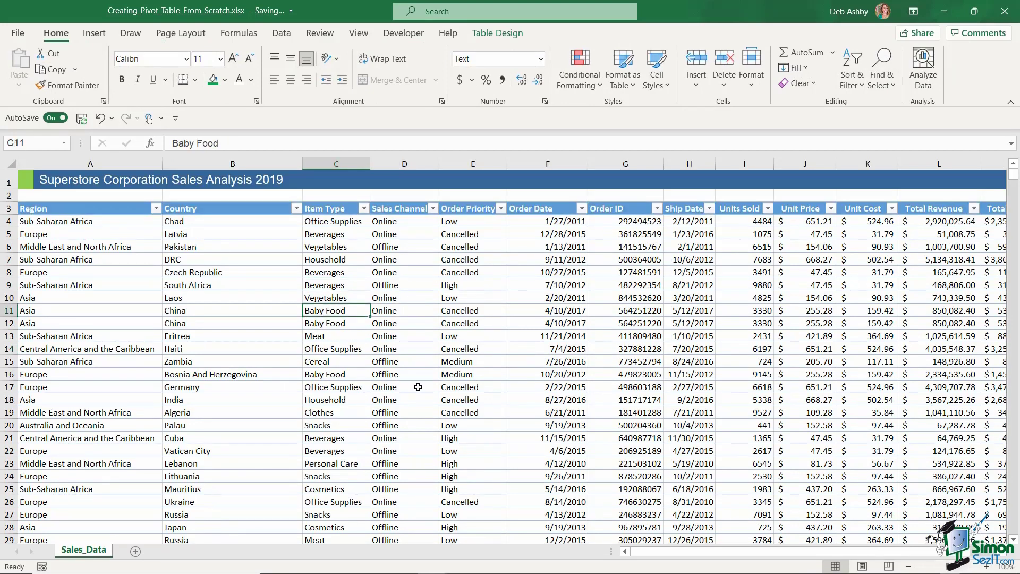
{"action": "left_click", "coordinate": [94, 35]}
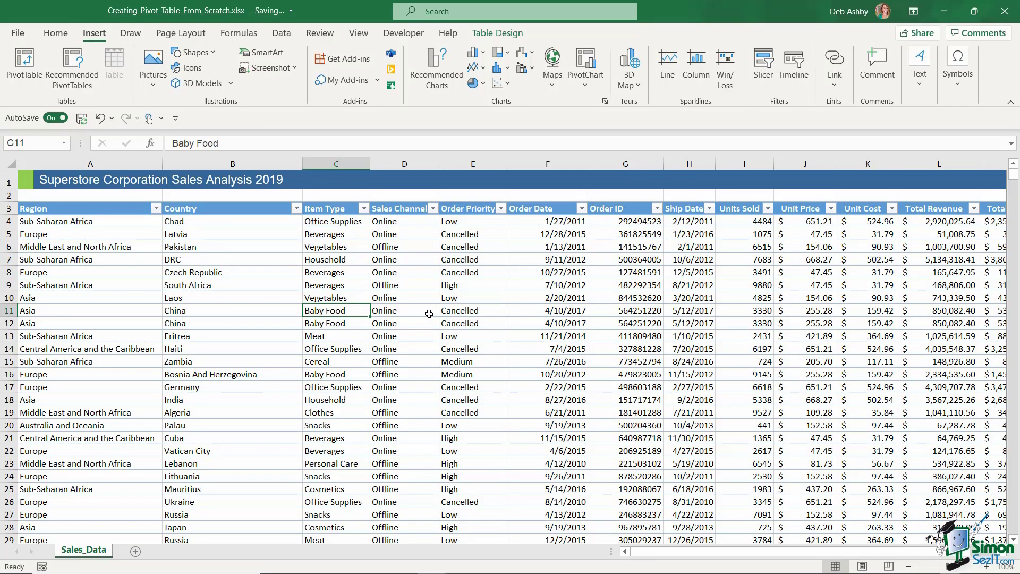
{"action": "left_click", "coordinate": [497, 34]}
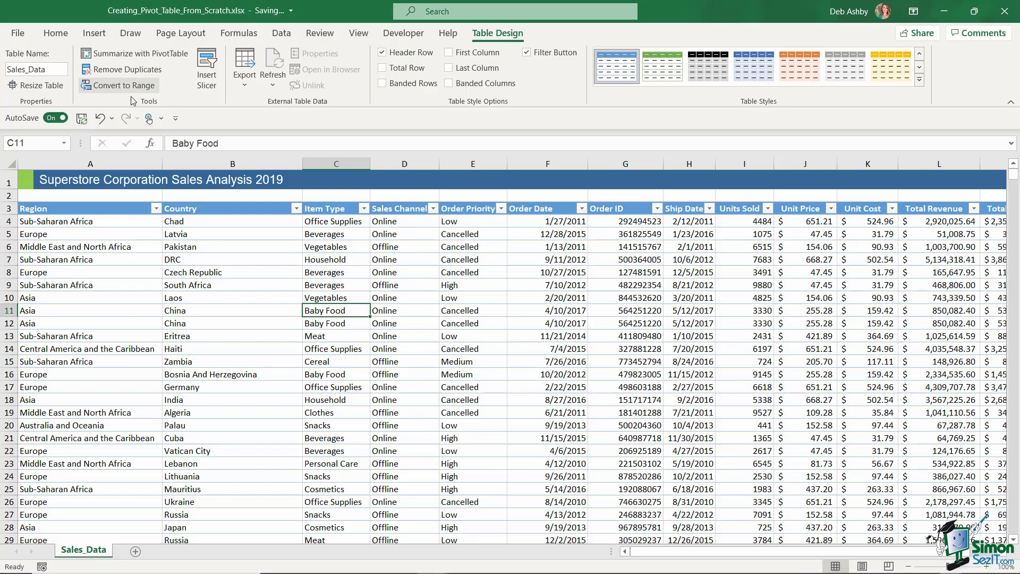
{"action": "left_click", "coordinate": [139, 55]}
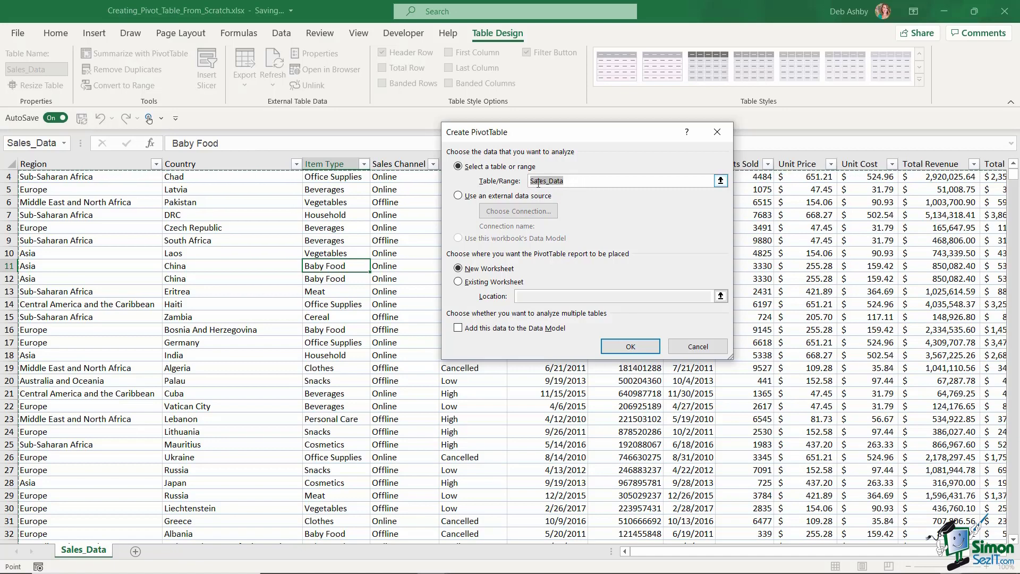
{"action": "left_click", "coordinate": [630, 347]}
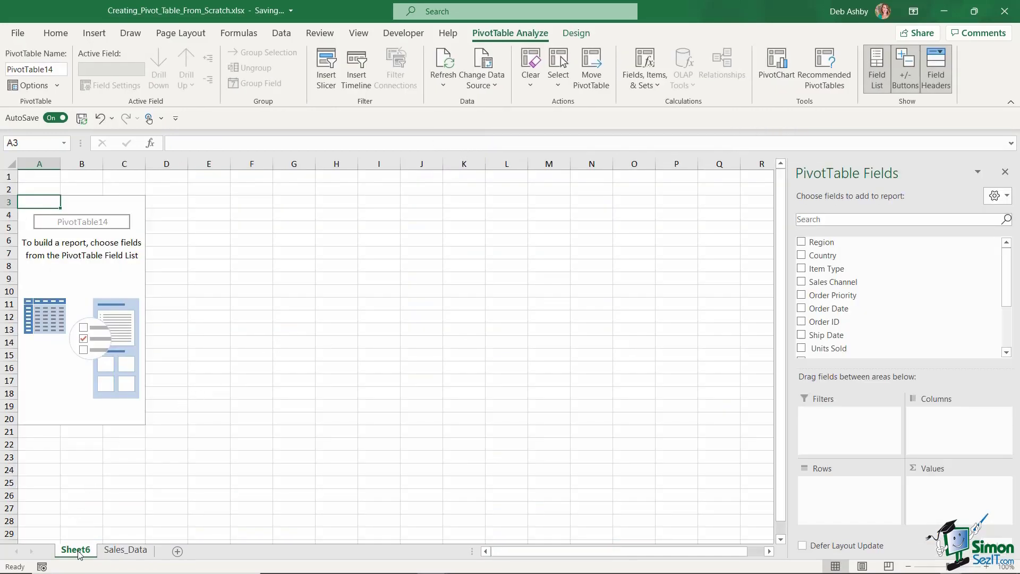
Drag Sheet6 after Sales_Data and rename it 'Pivot_Table'.
{"action": "left_click_drag", "start_coordinate": [80, 553], "coordinate": [156, 555]}
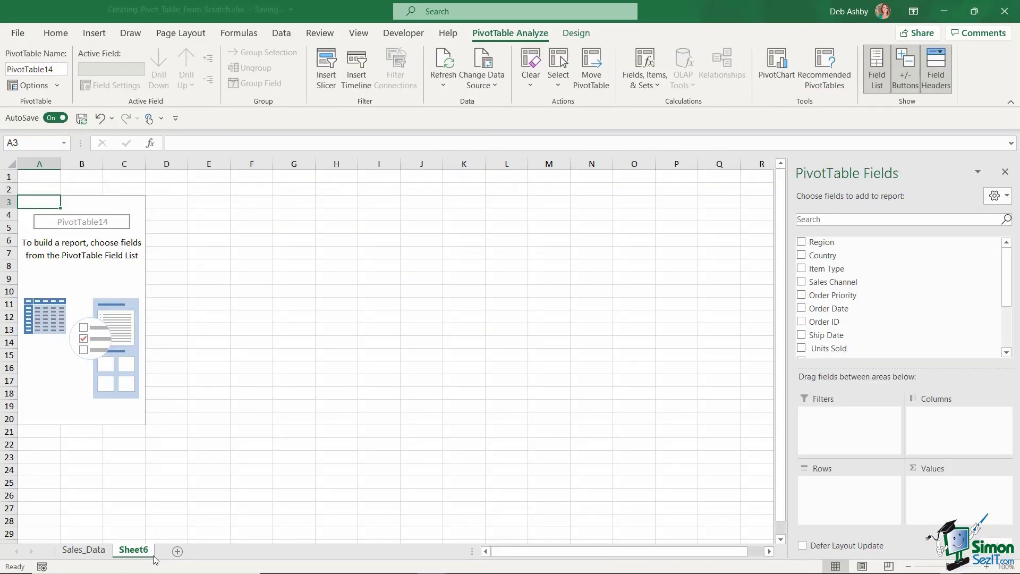
{"action": "right_click", "coordinate": [151, 553]}
{"action": "left_click", "coordinate": [207, 403]}
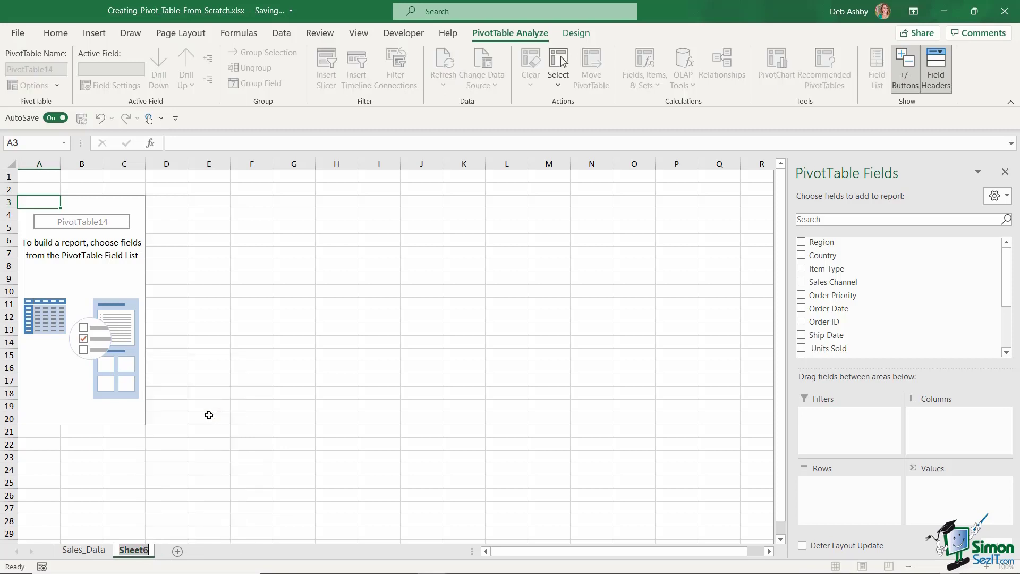
{"action": "type", "text": "Pivot_Table"}
{"action": "key", "text": "Return"}
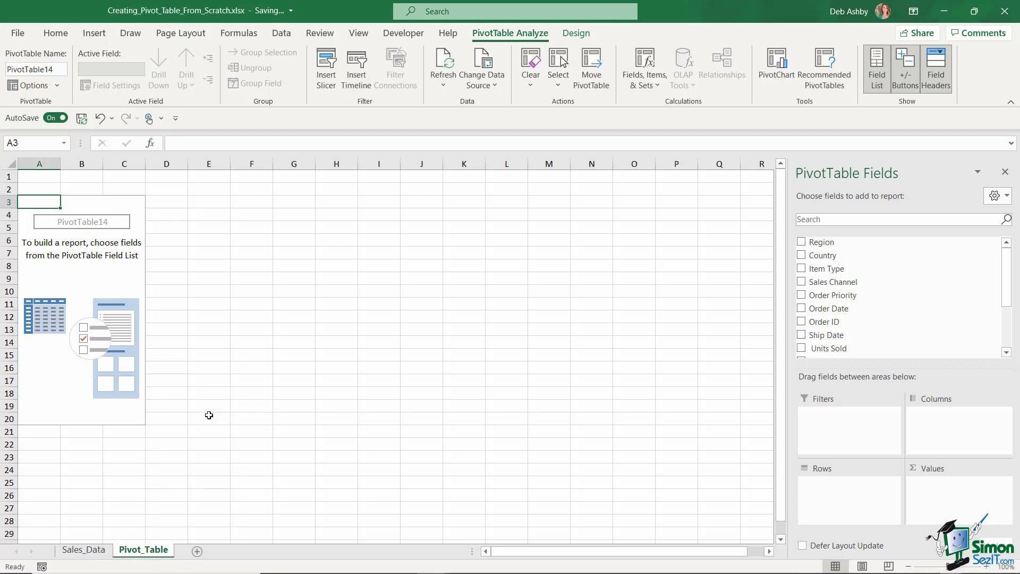